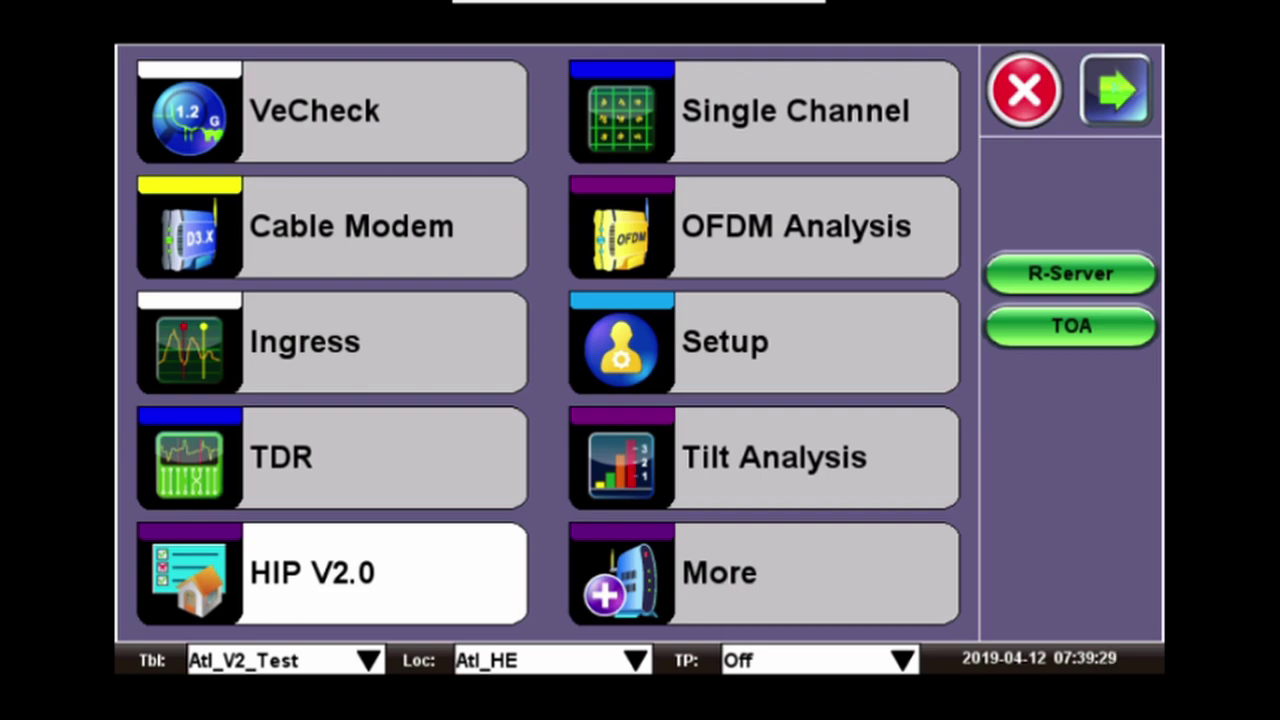
# Check the About page for software version 01.01.0006 and serial details, then close it
pyautogui.click(1100, 93)
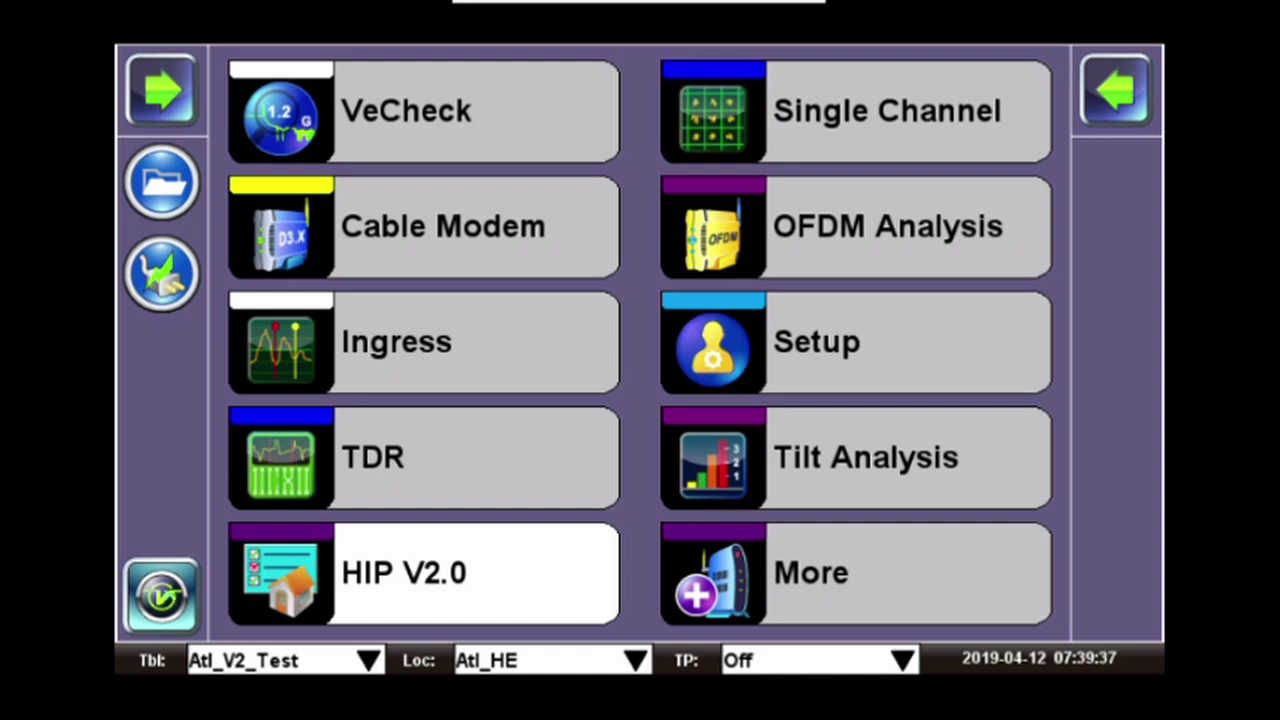
pyautogui.click(170, 595)
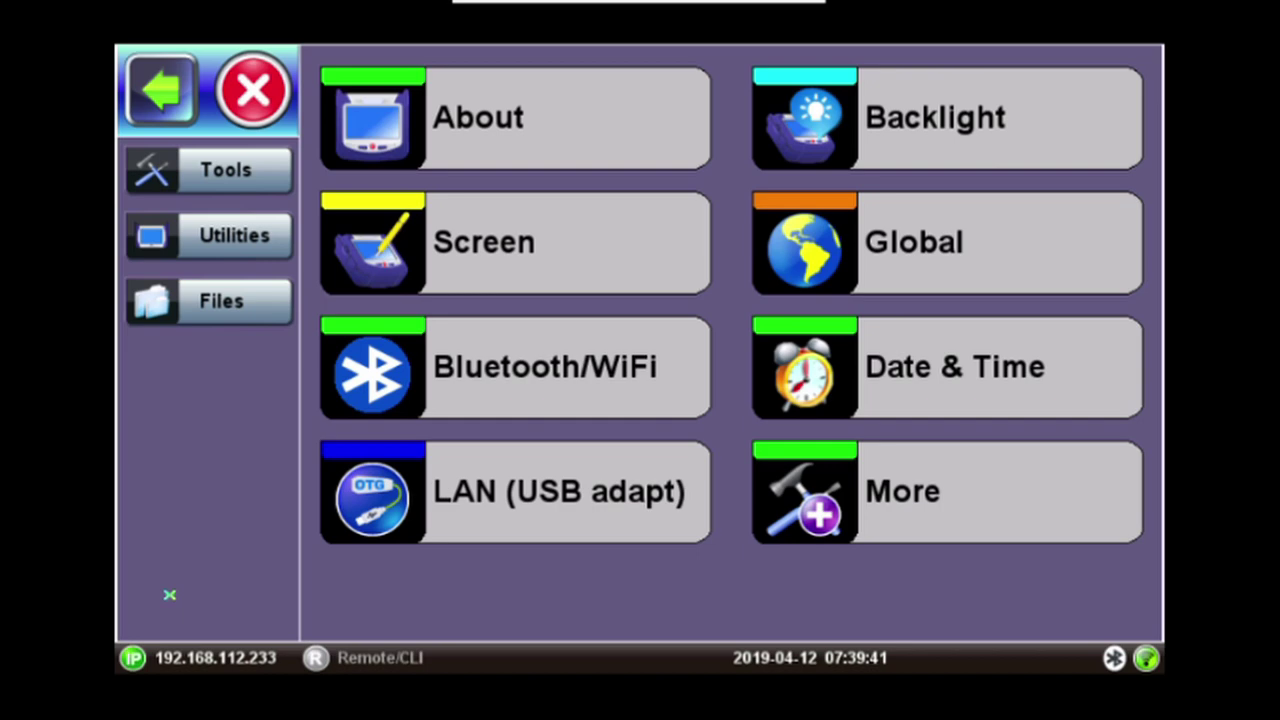
pyautogui.click(505, 125)
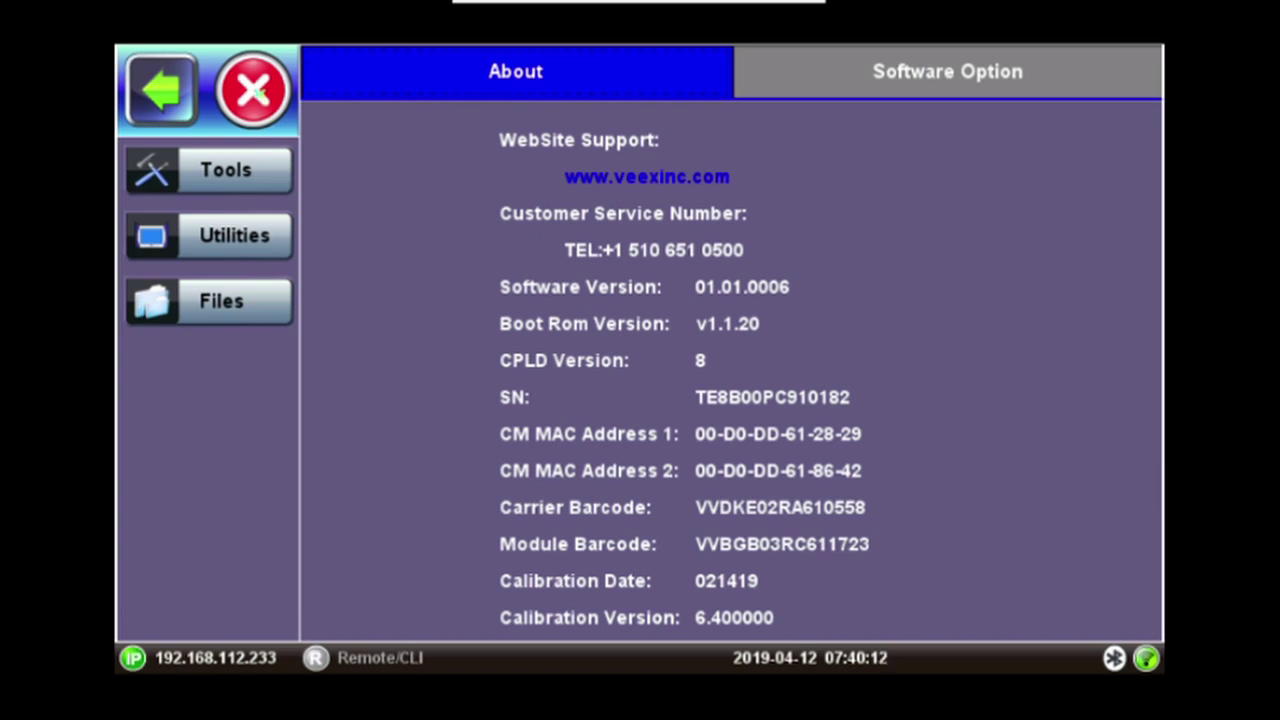
pyautogui.click(254, 90)
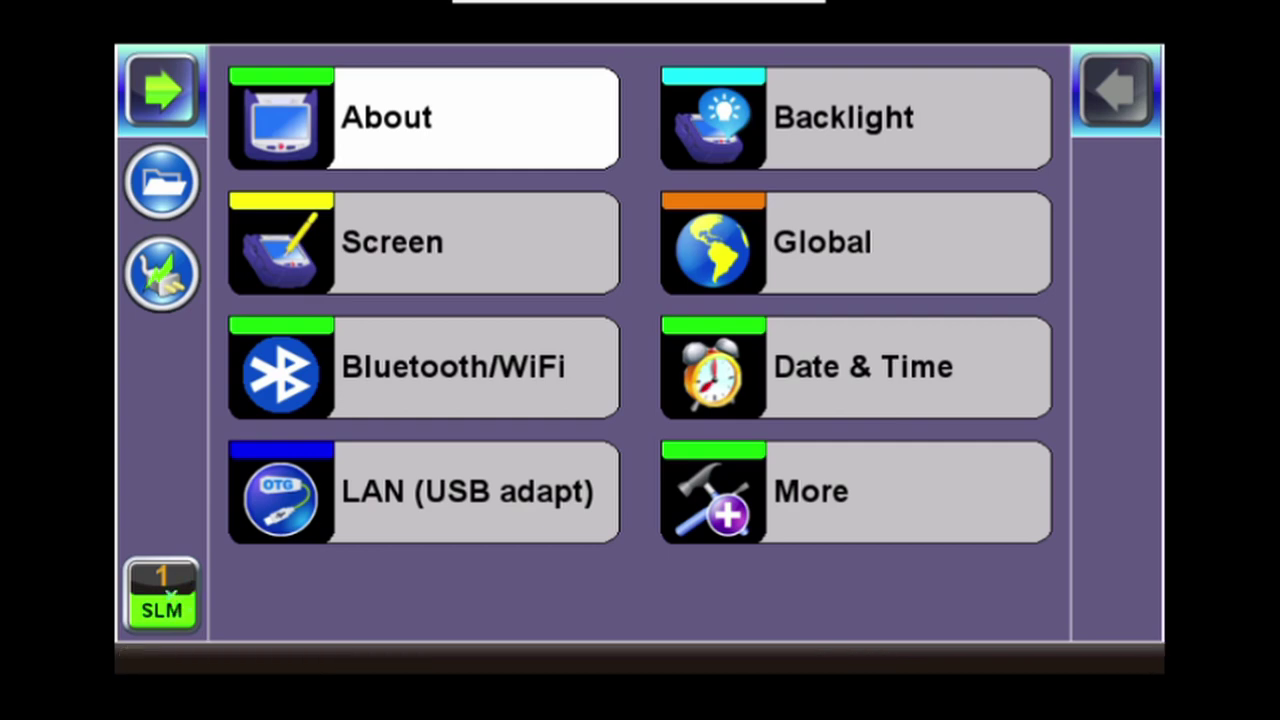
# Return to the main test menu and switch to the R-Server/TOA side options
pyautogui.click(162, 592)
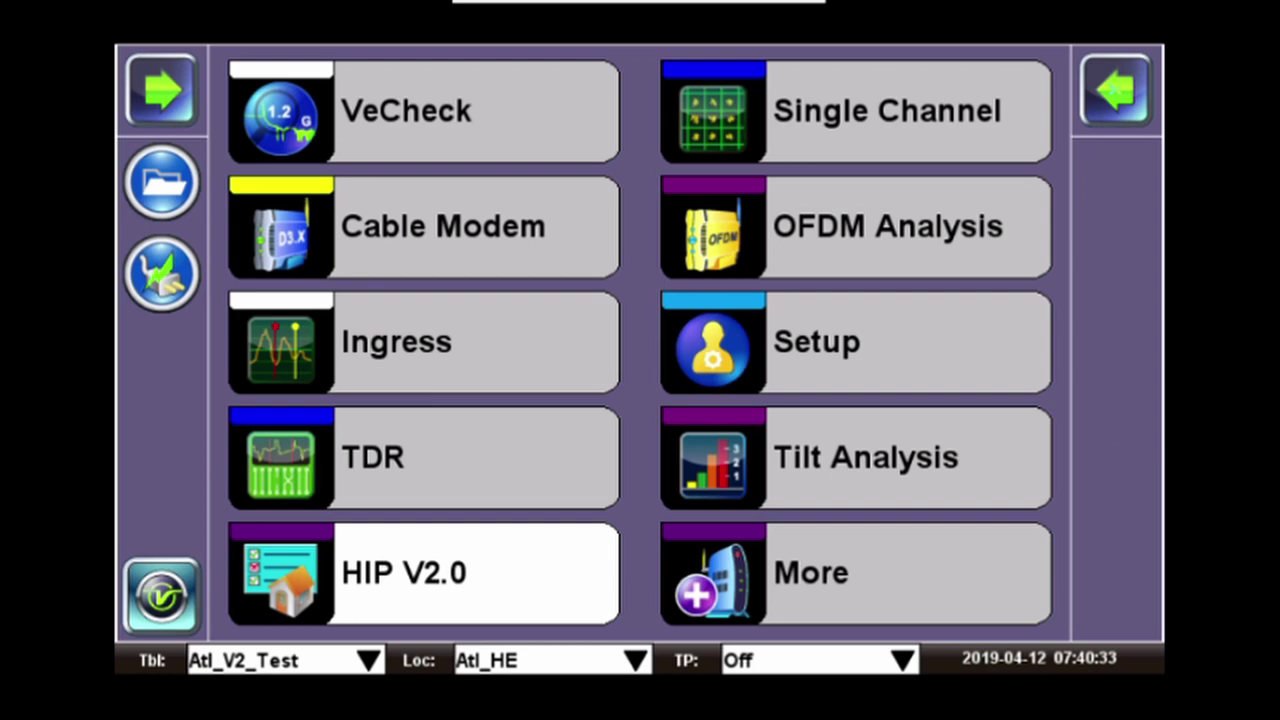
pyautogui.click(1115, 90)
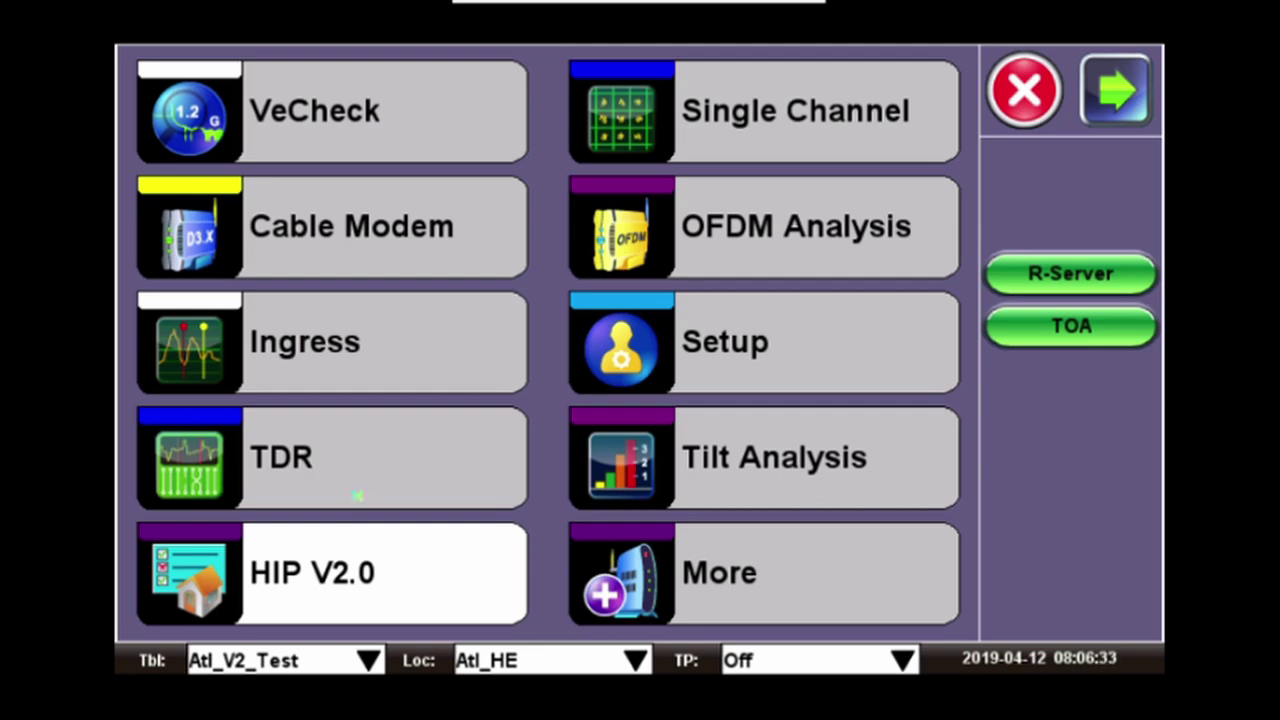
# Launch the HIP V2.0 auto test with the Atl_V2_Install profile
pyautogui.click(343, 571)
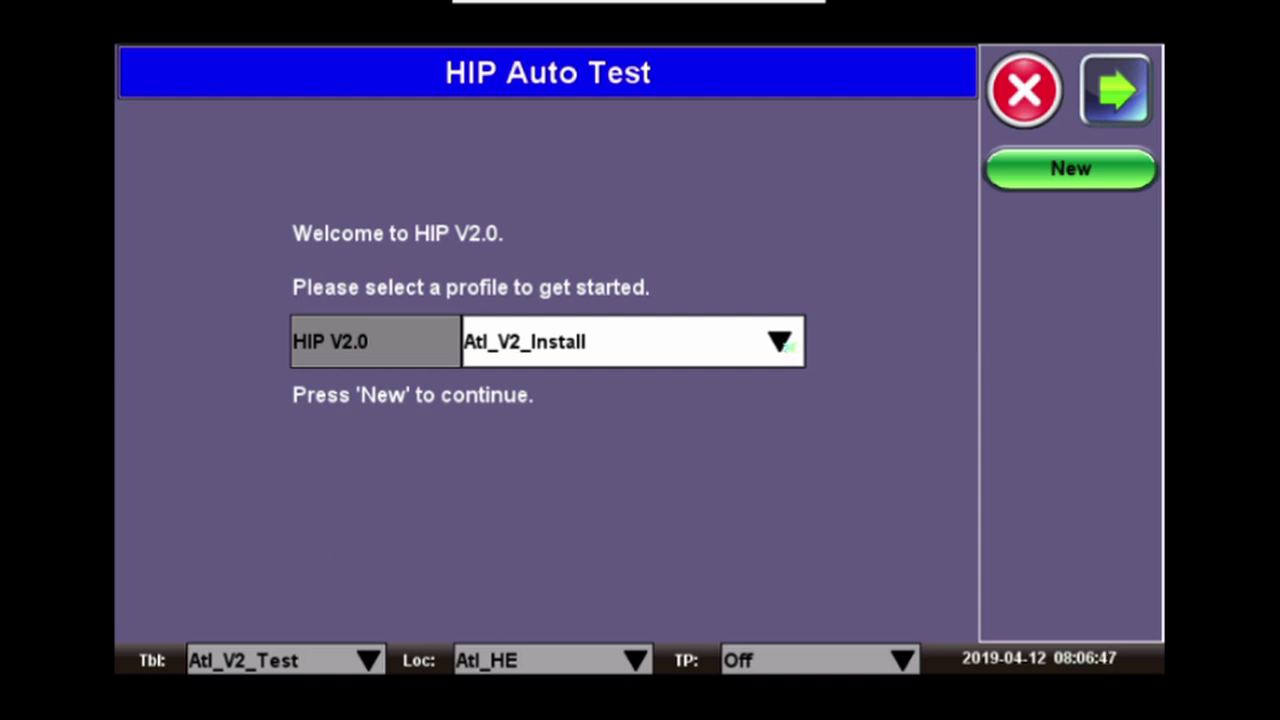
pyautogui.click(788, 344)
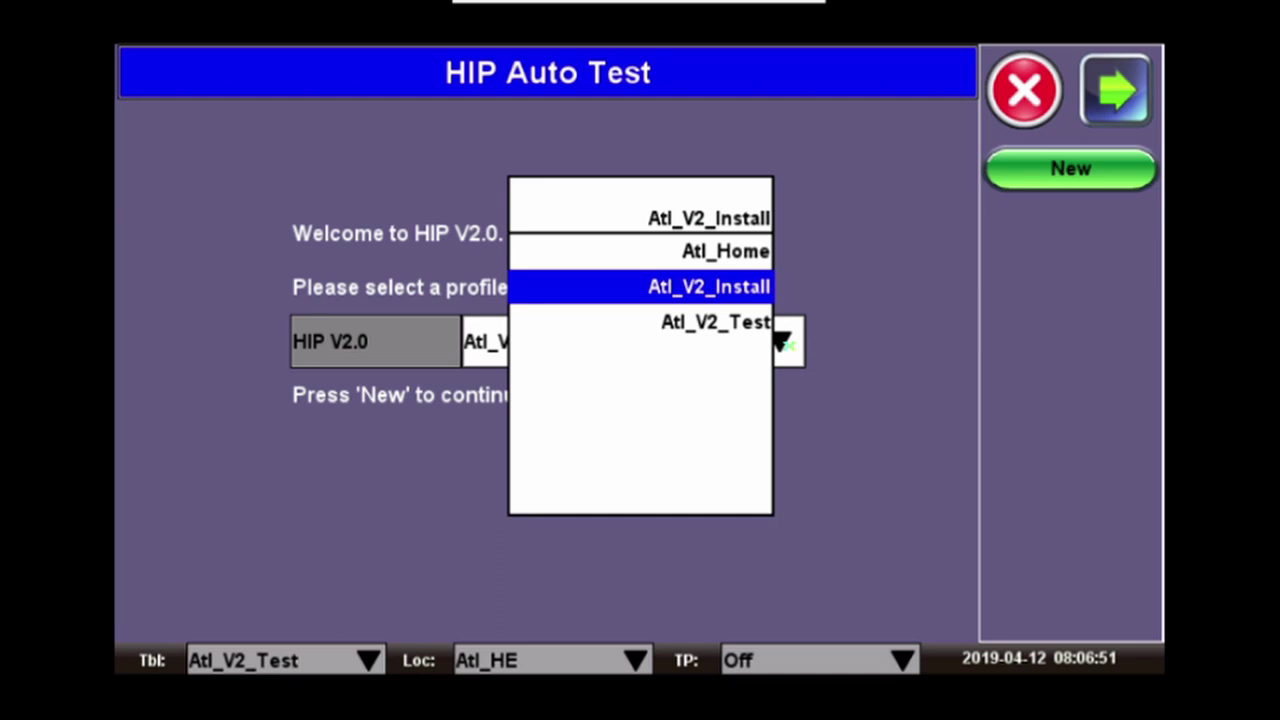
pyautogui.click(688, 287)
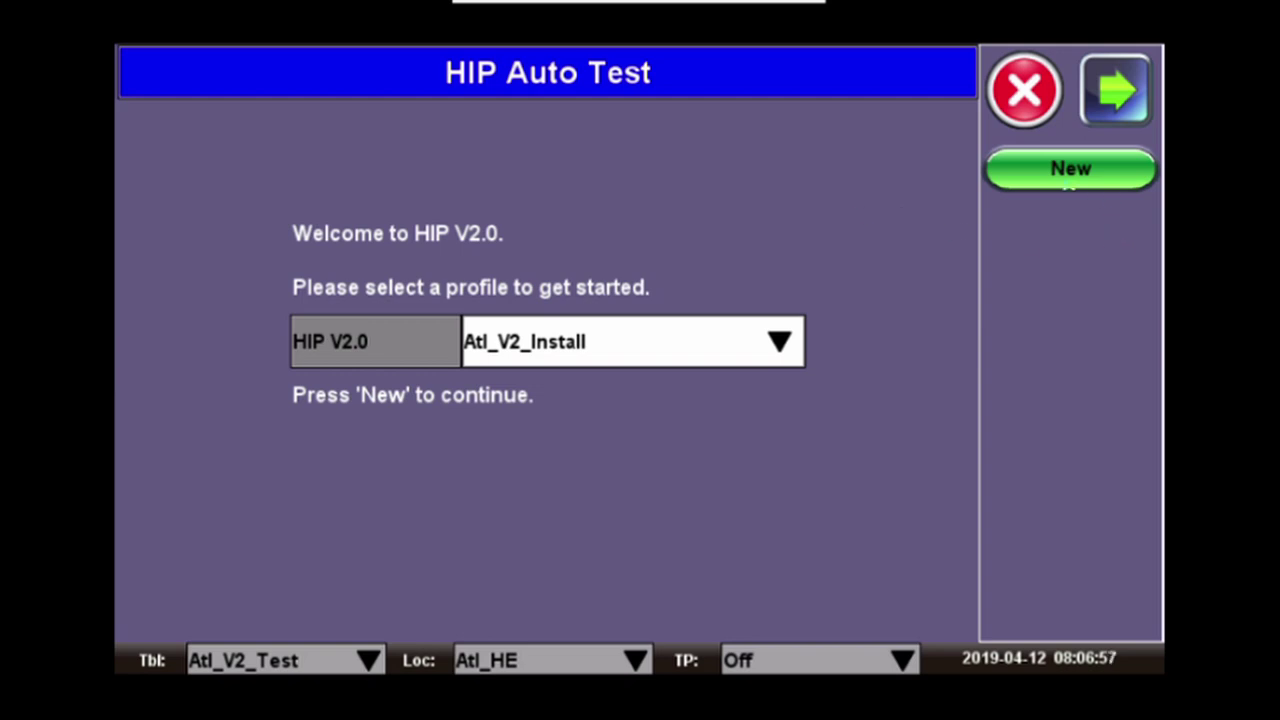
# Start a new HIP job and enter 1234 as its Job ID
pyautogui.click(1071, 170)
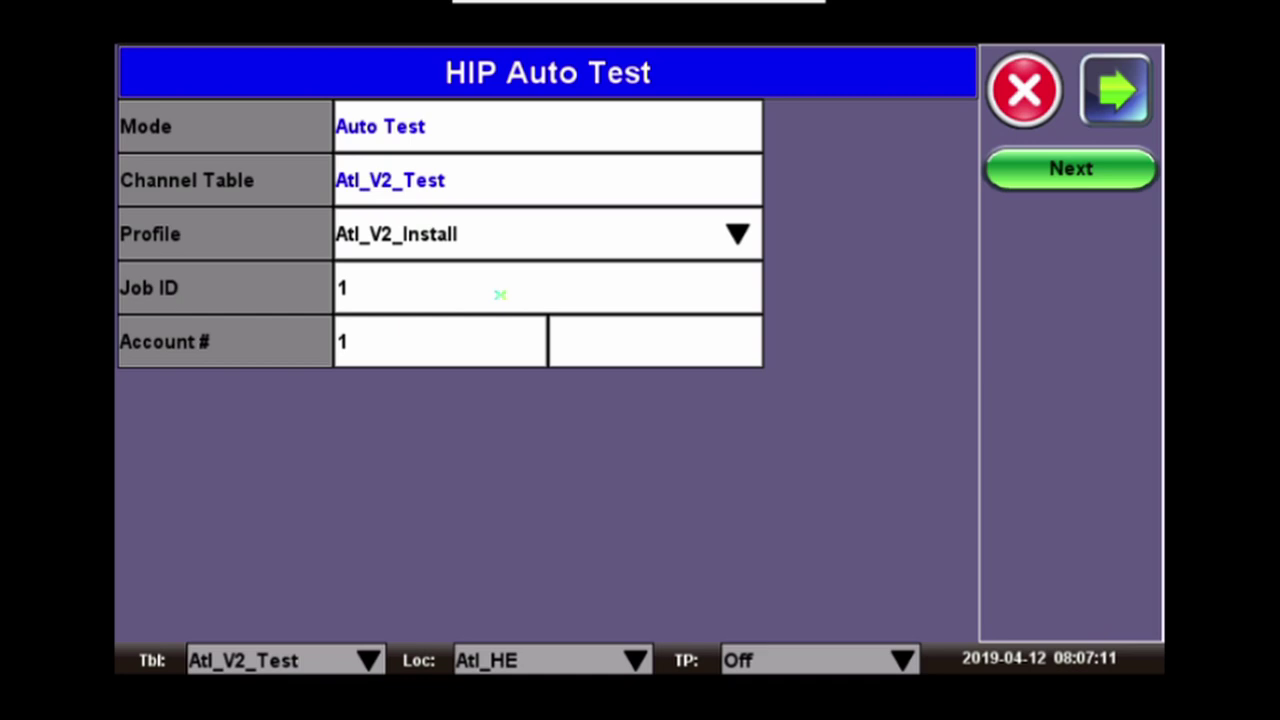
pyautogui.click(415, 294)
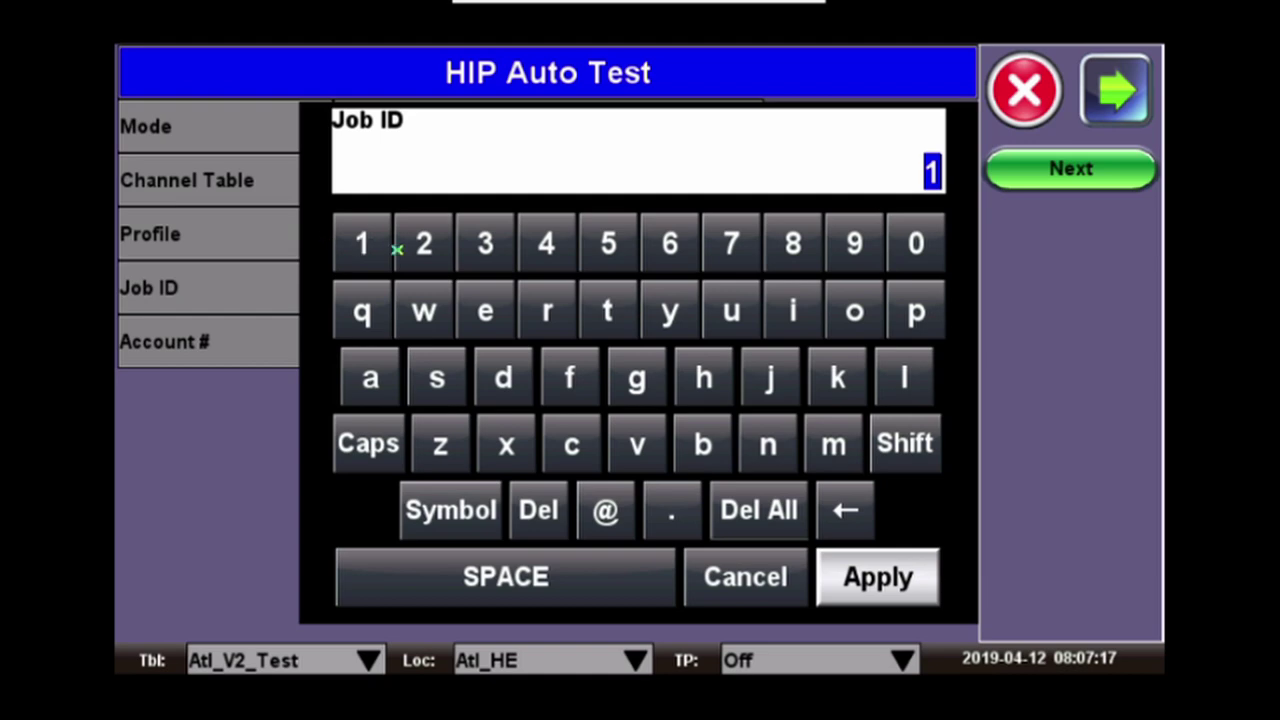
pyautogui.click(425, 250)
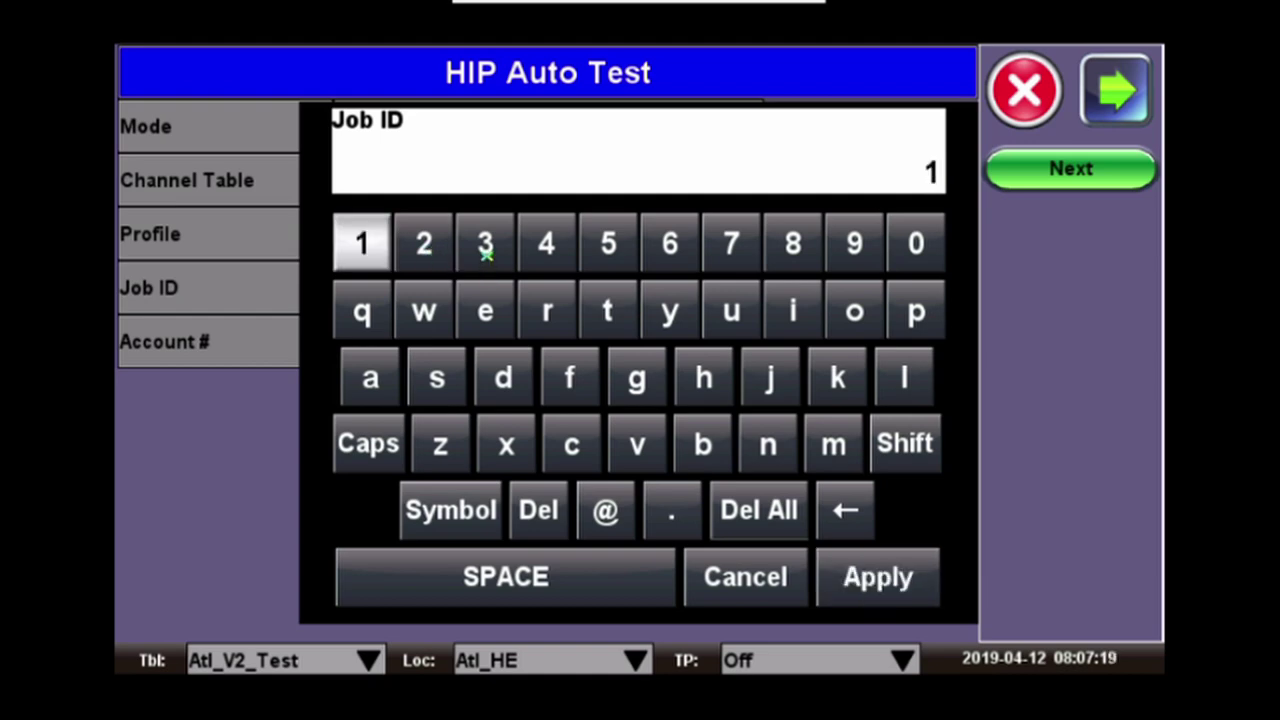
pyautogui.click(485, 255)
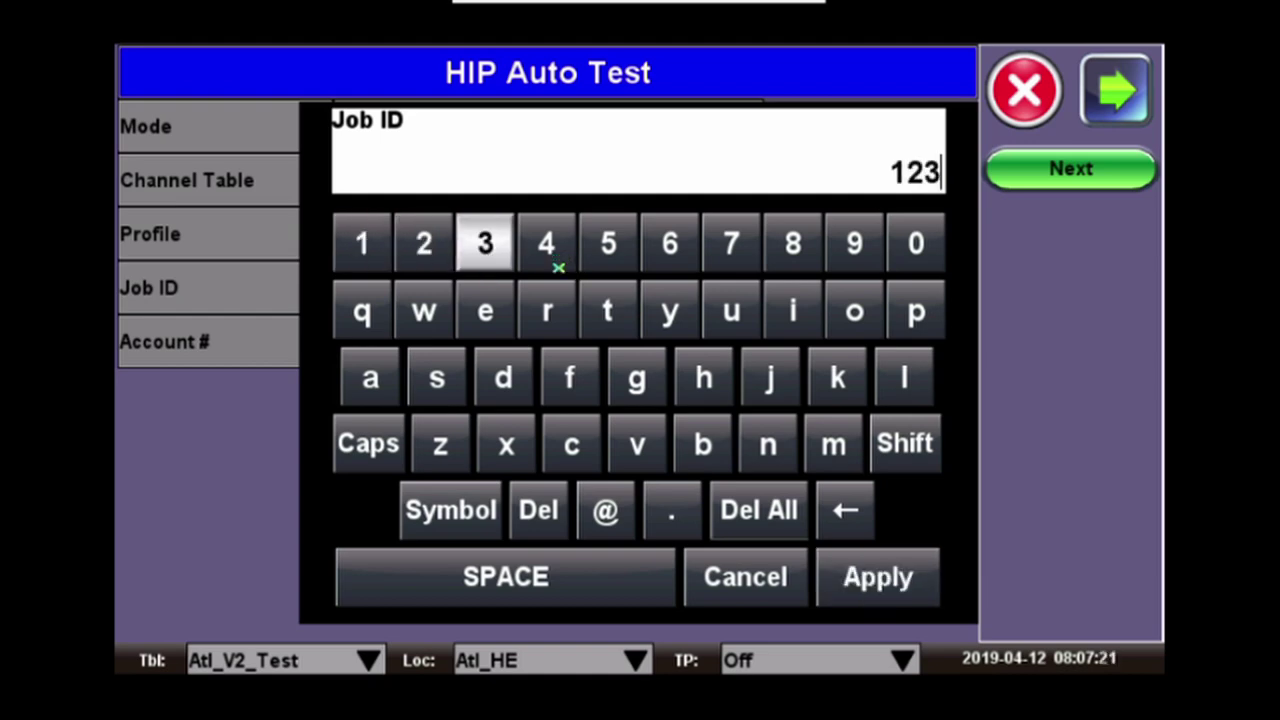
pyautogui.click(556, 264)
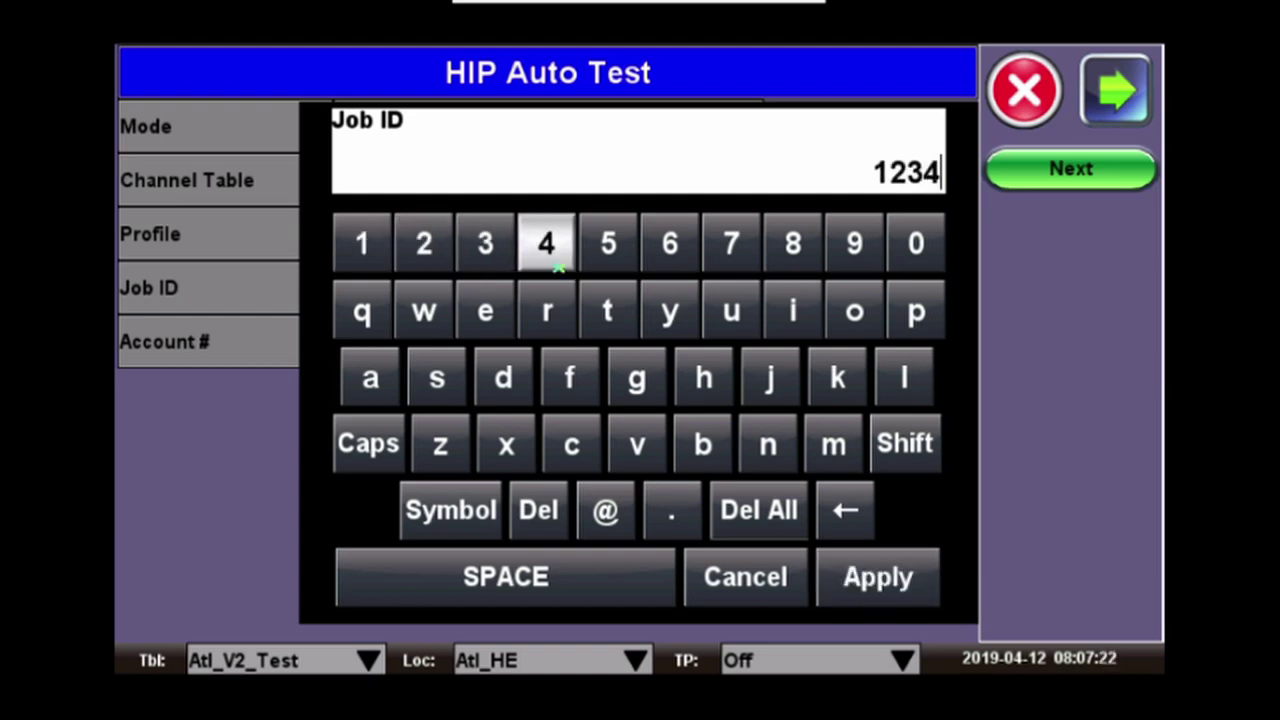
pyautogui.click(900, 587)
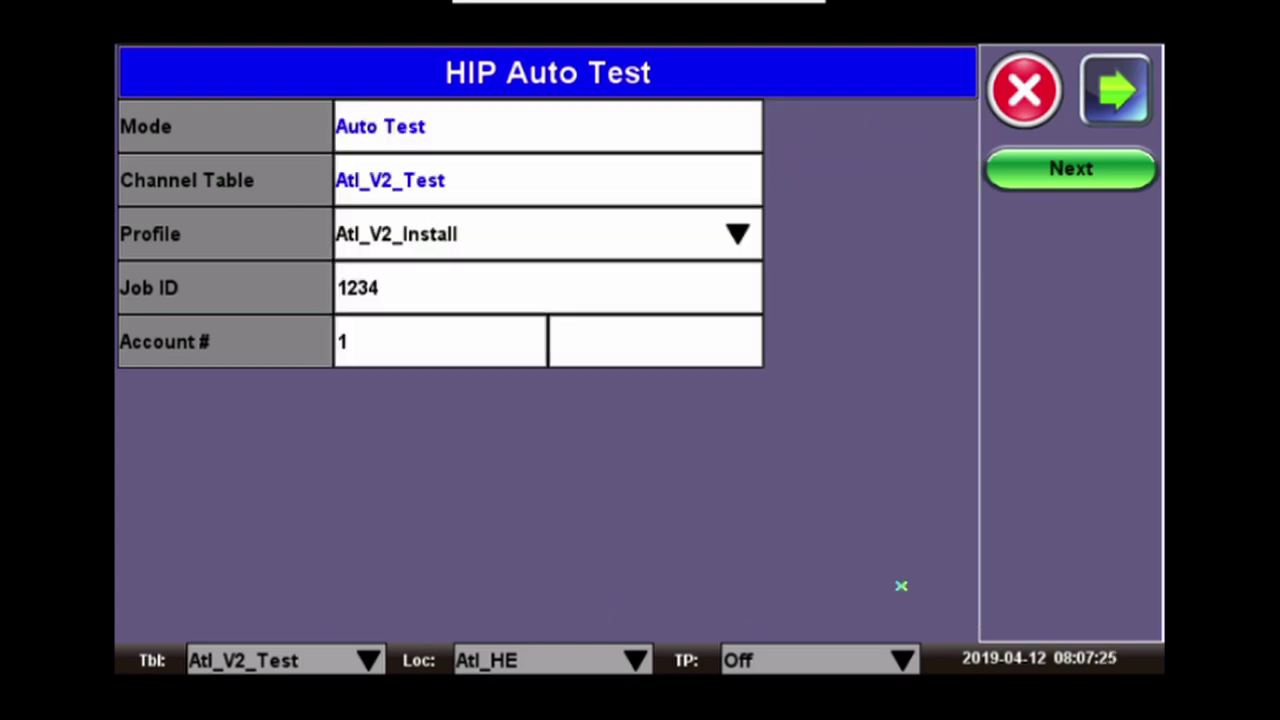
# Enter the customer's account number in the Account # field
pyautogui.click(409, 346)
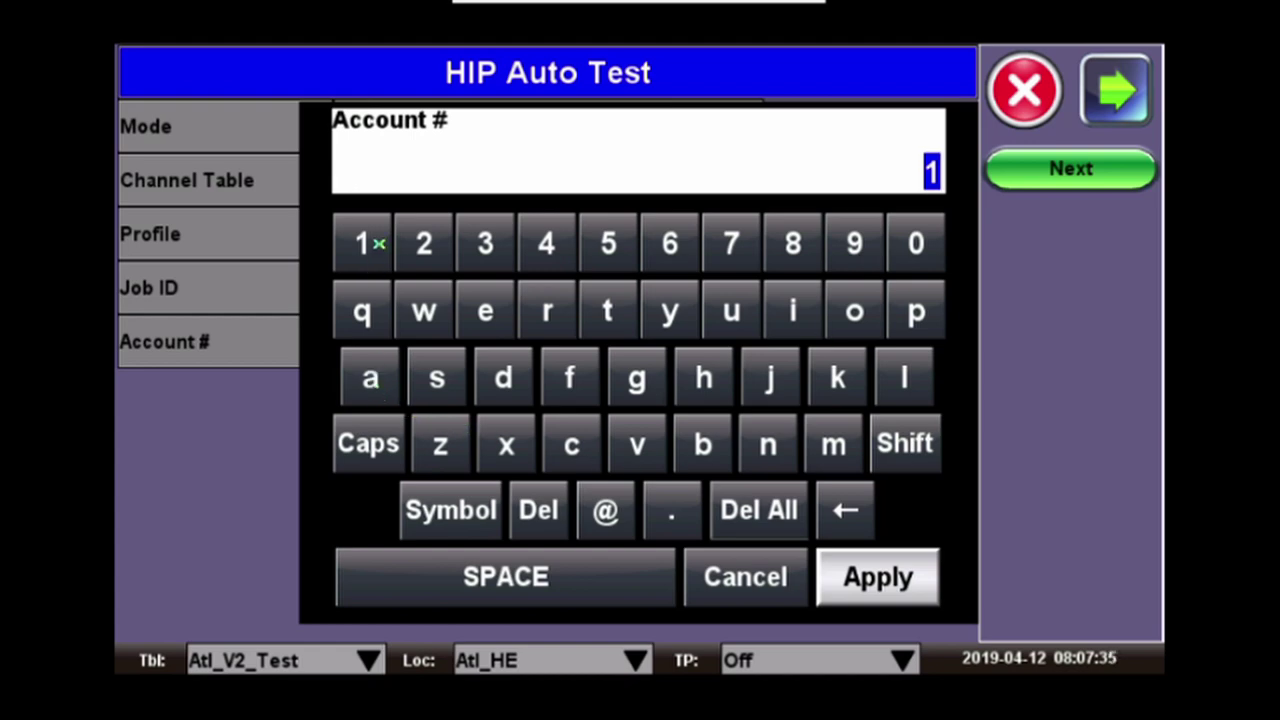
pyautogui.write('123')
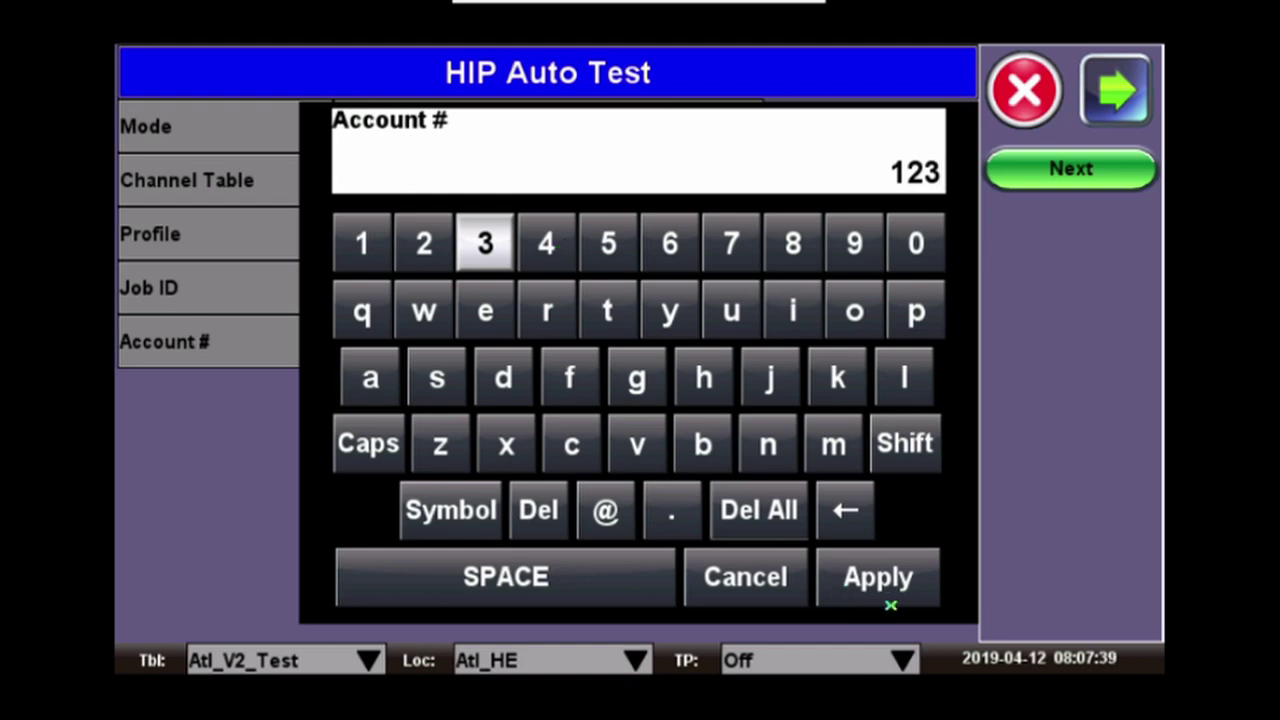
pyautogui.write('4')
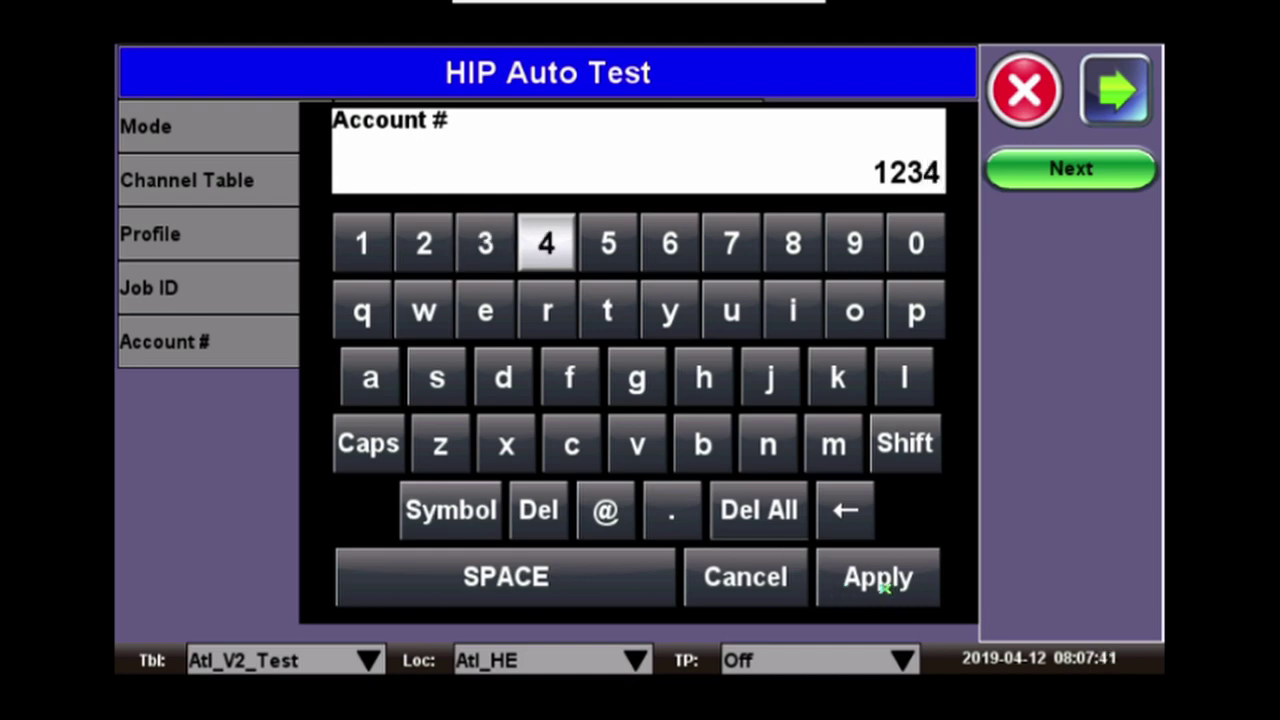
# Apply the account number and proceed to the TAP / GND Bl. / CPE test stage page
pyautogui.click(884, 588)
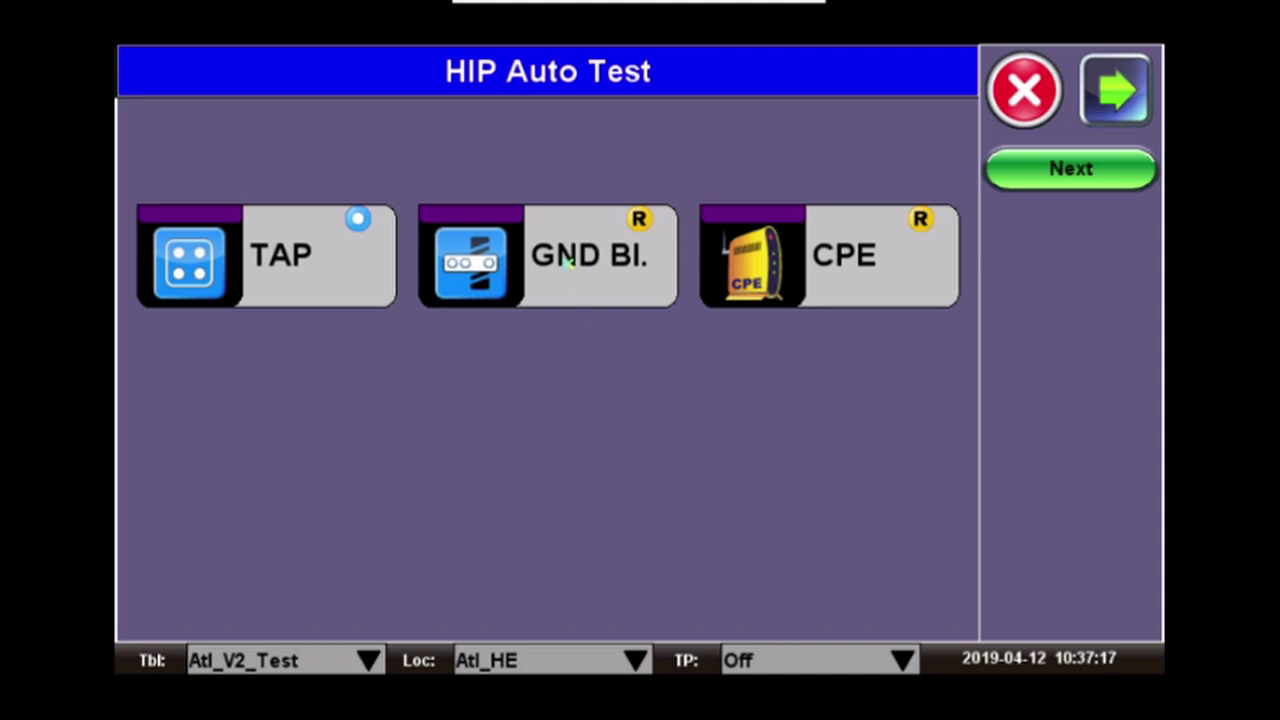
# Select GND Bl. as the test point and begin the RP Ingress test
pyautogui.click(566, 262)
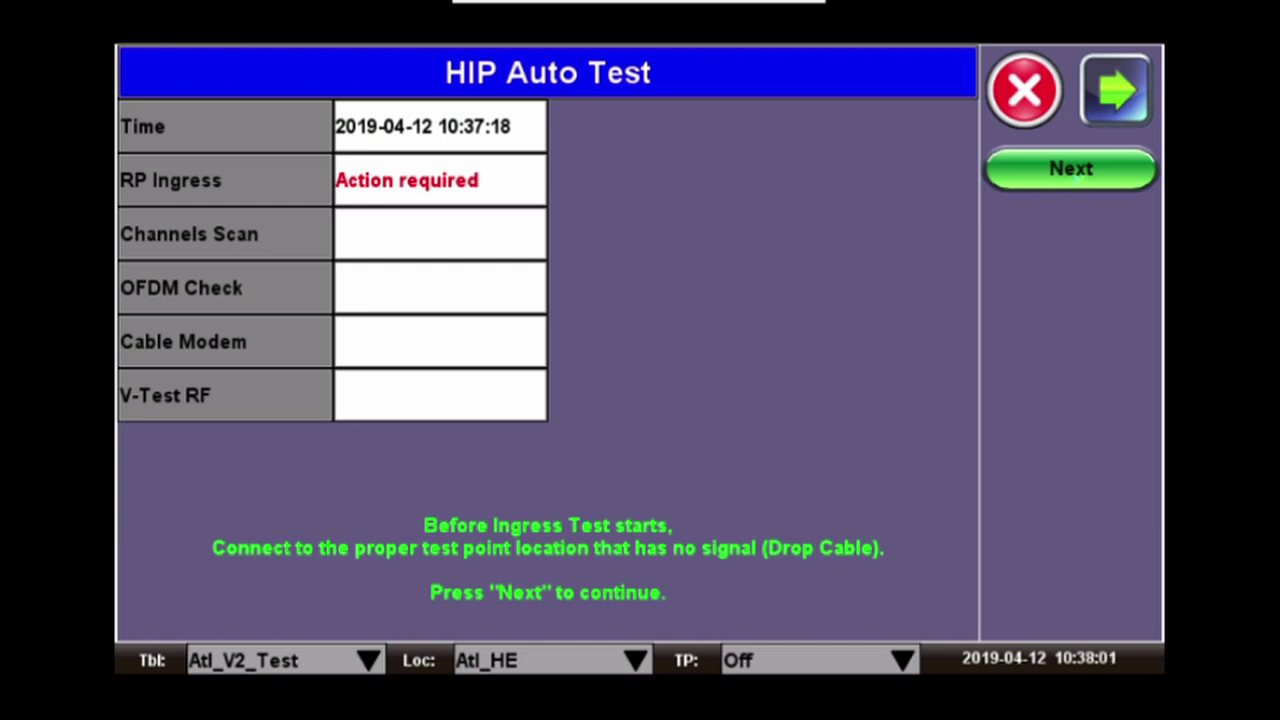
pyautogui.click(1071, 172)
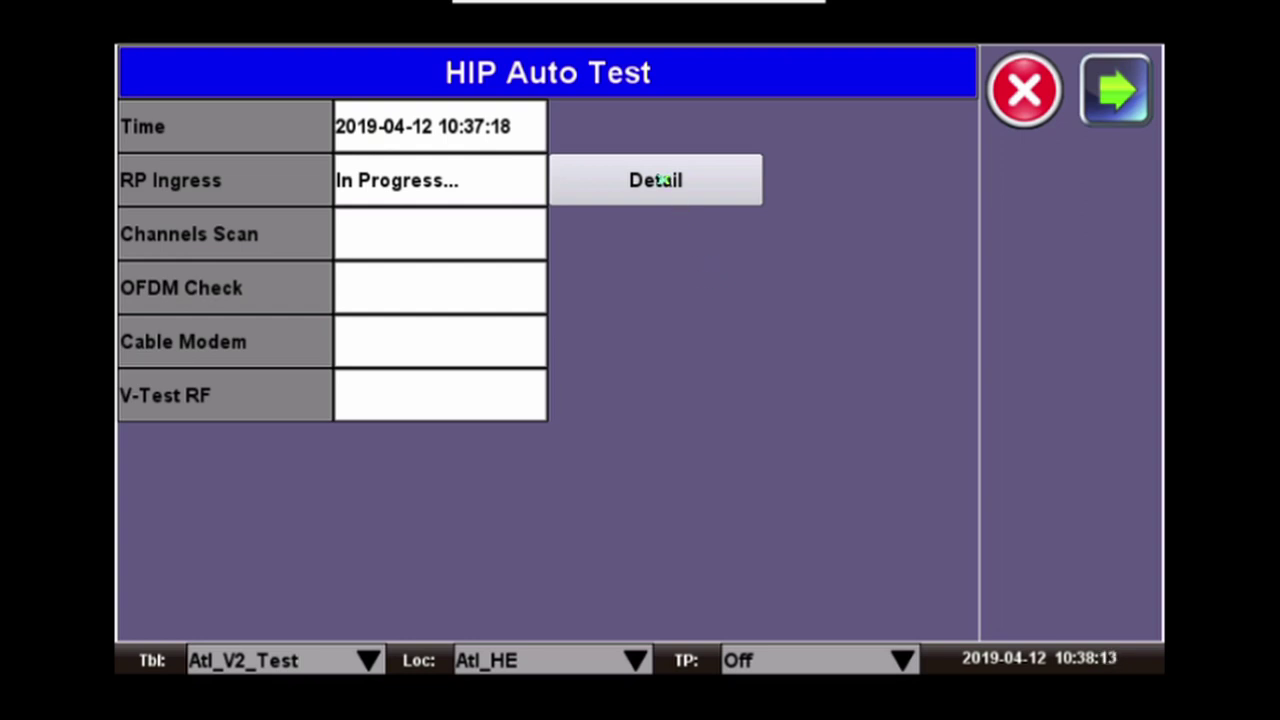
# View the RP Ingress spectrum graph, then go back to the HIP Auto Test table
pyautogui.click(663, 178)
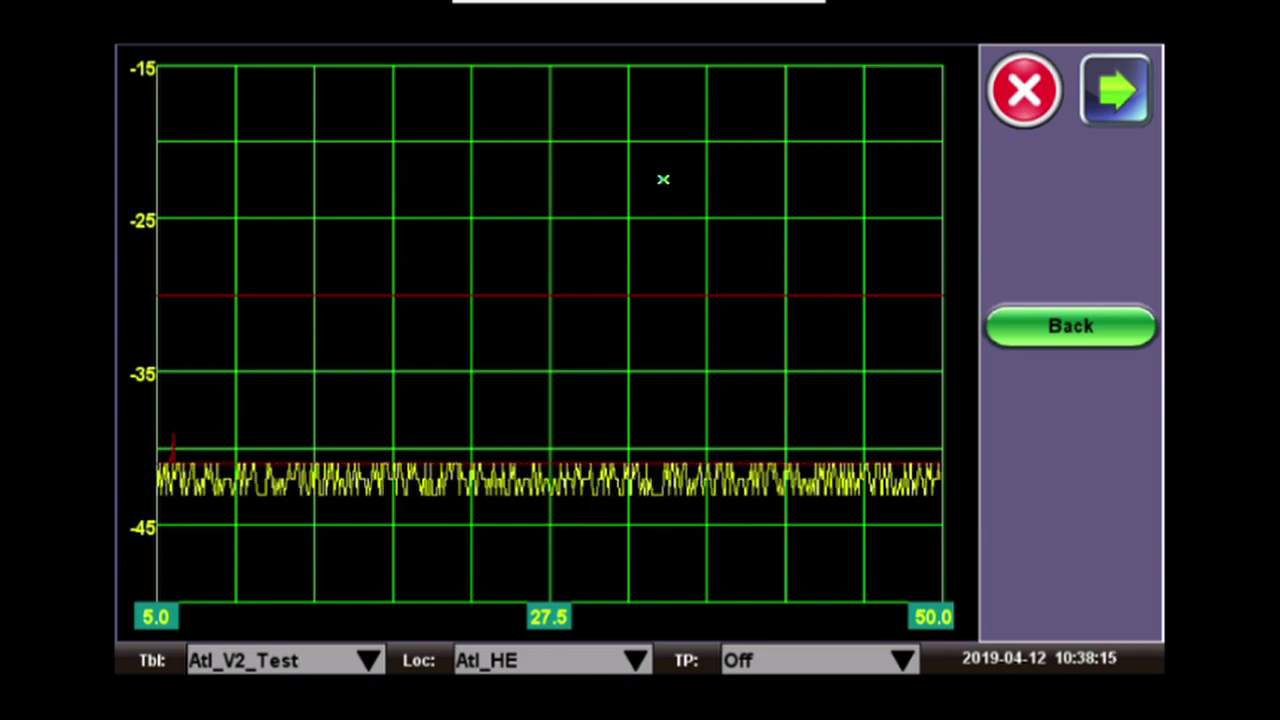
pyautogui.click(1087, 328)
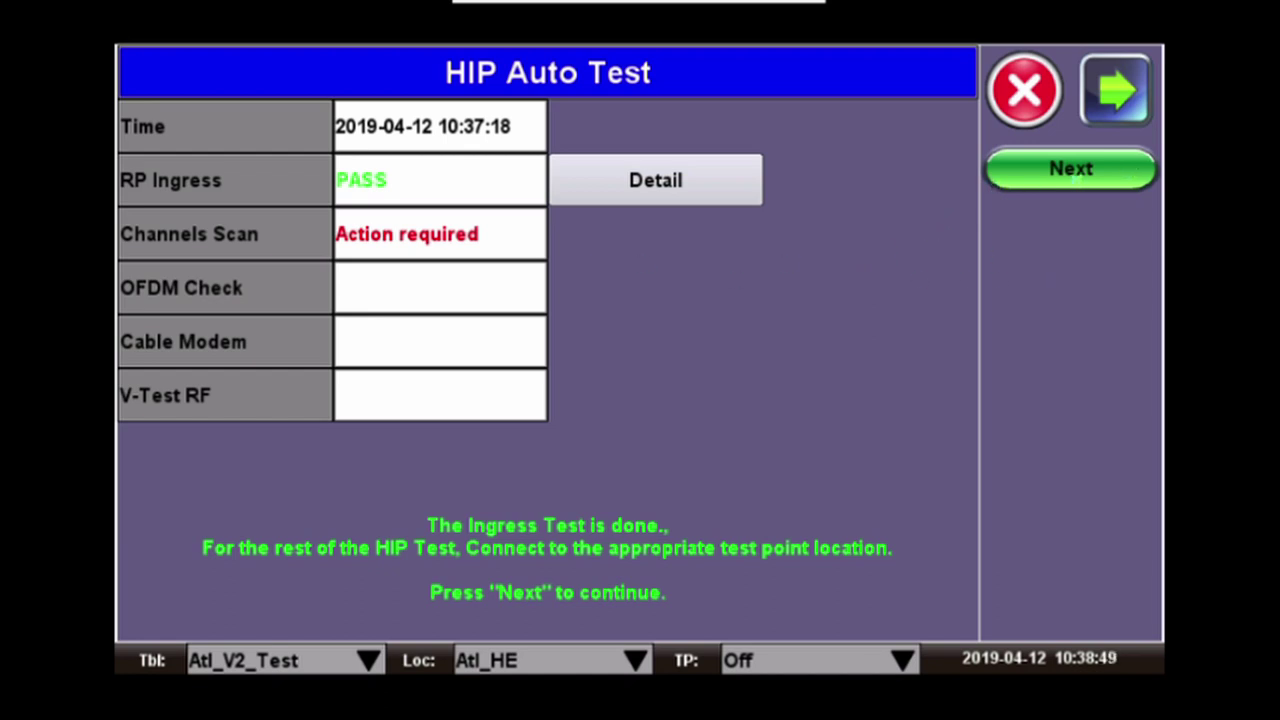
# Run Channels Scan, review its VeCheck level details, and return to the summary table
pyautogui.click(1070, 172)
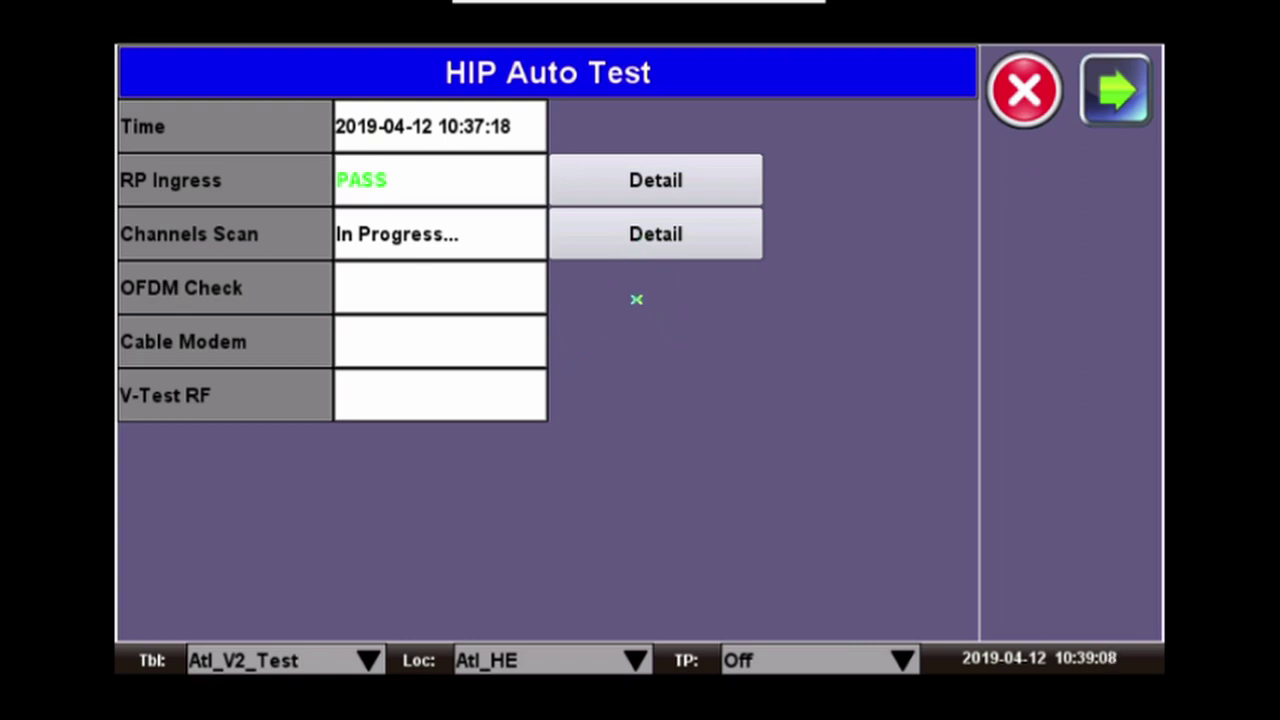
pyautogui.click(636, 236)
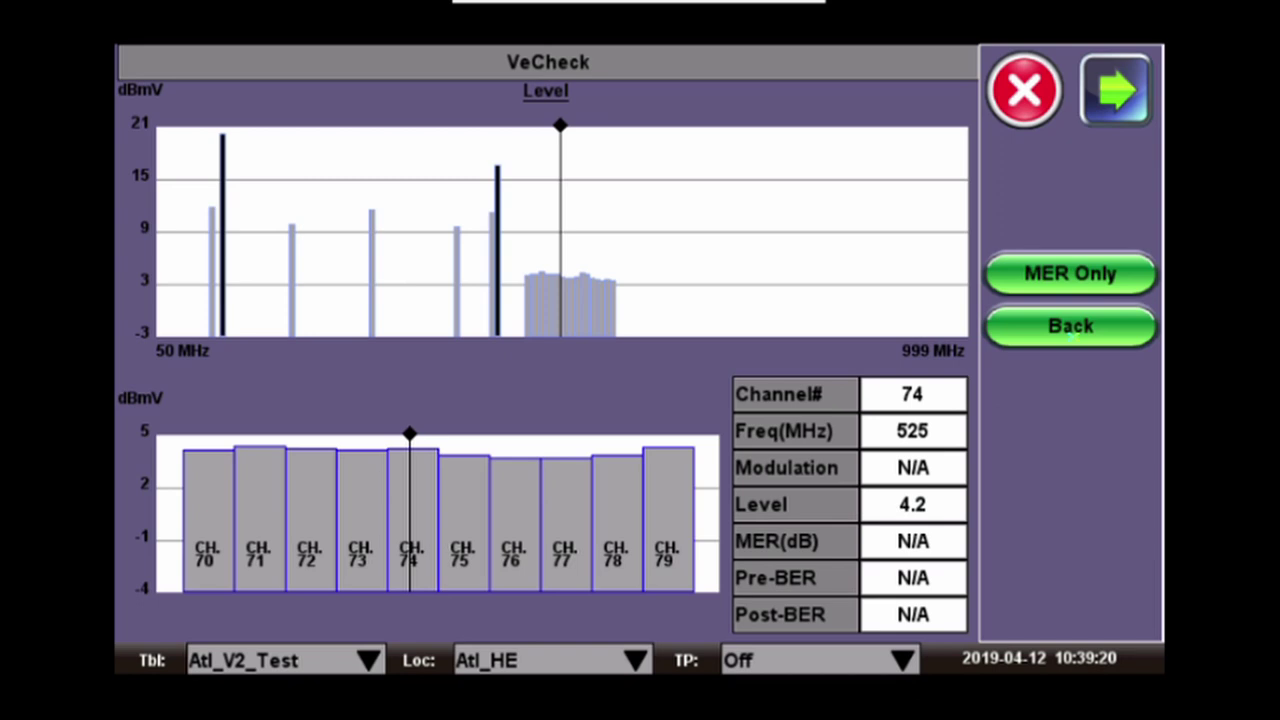
pyautogui.click(1073, 337)
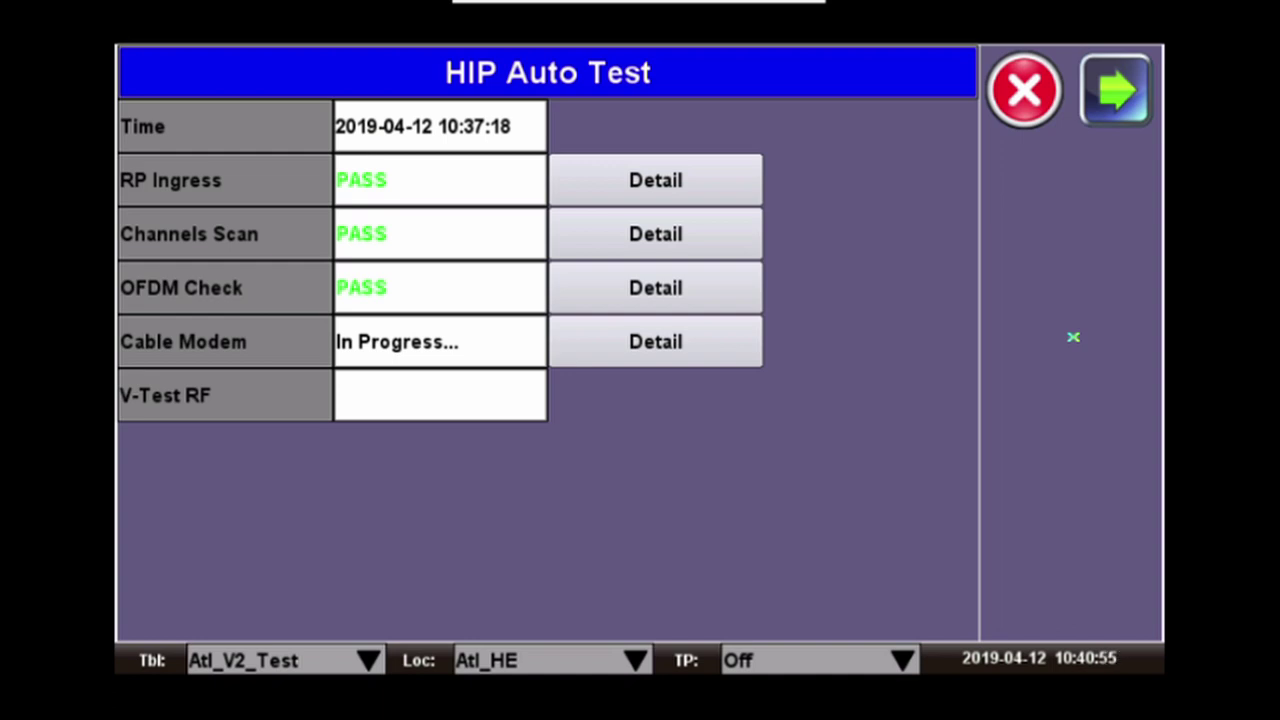
# Review the Cable Modem test details, then go back to the summary with V-Test RF running
pyautogui.click(651, 343)
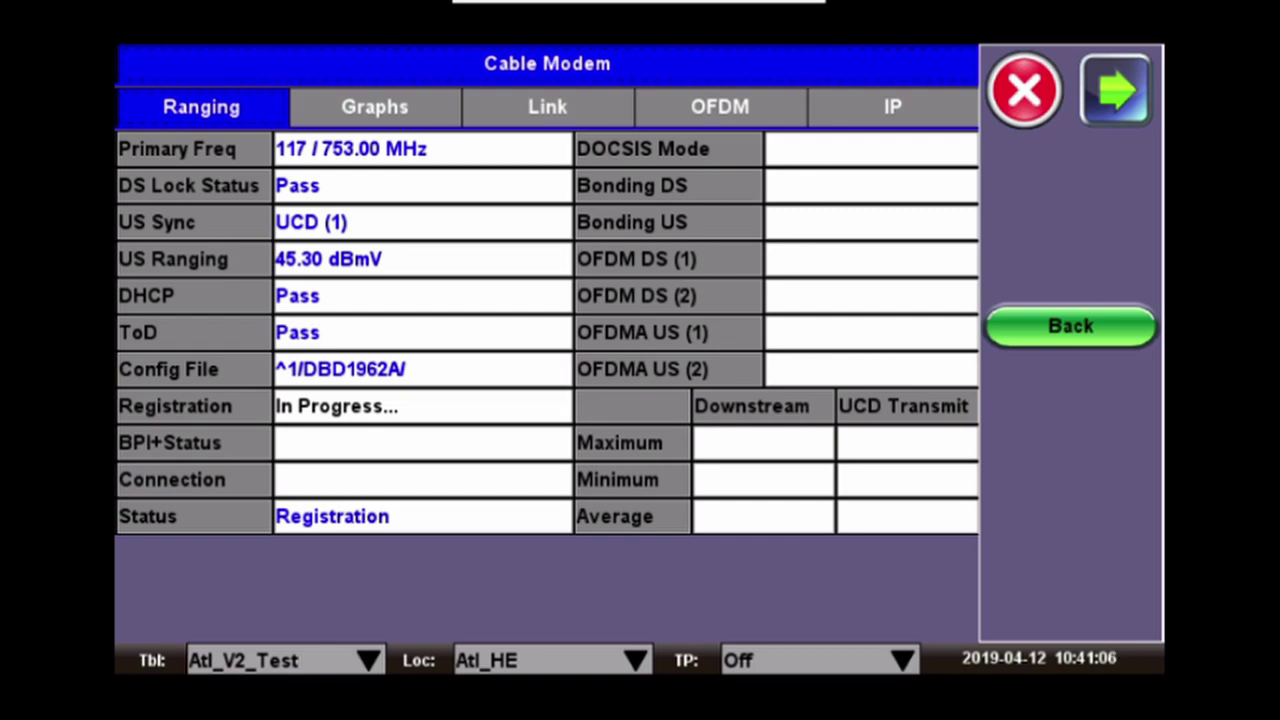
pyautogui.click(1092, 328)
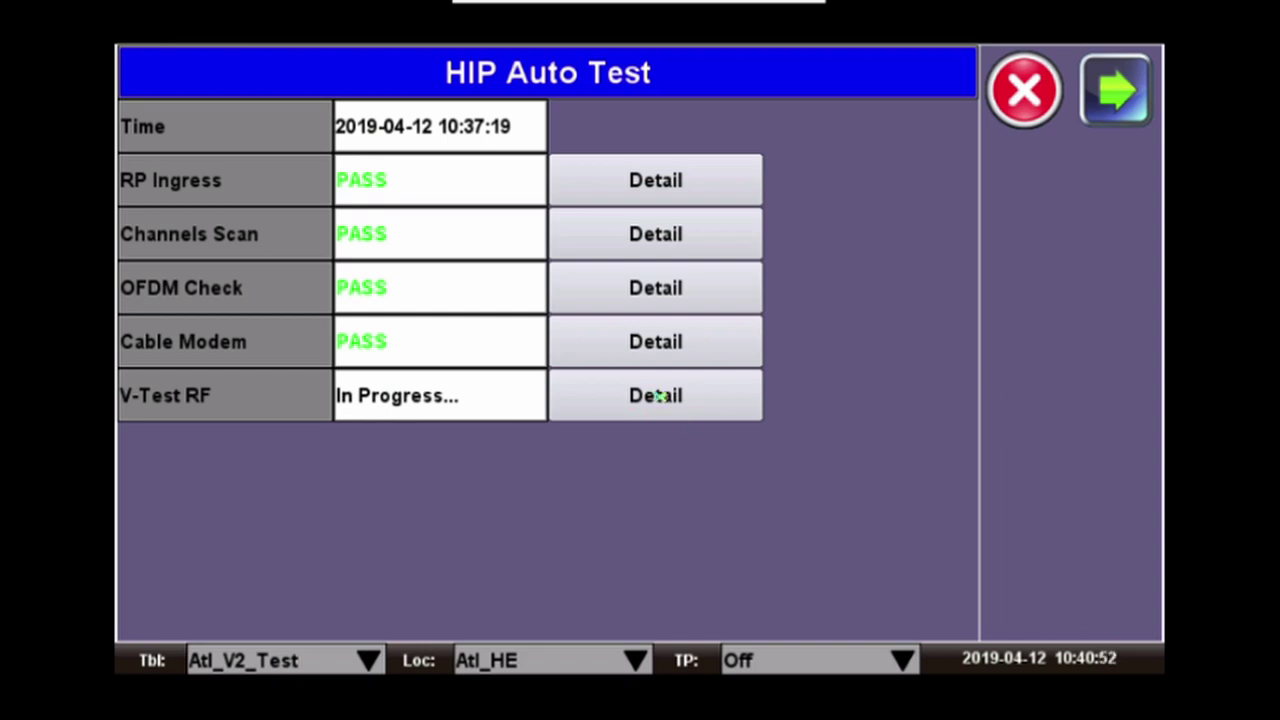
# View the V-Test RF throughput details to finish the Ground Block check
pyautogui.click(660, 397)
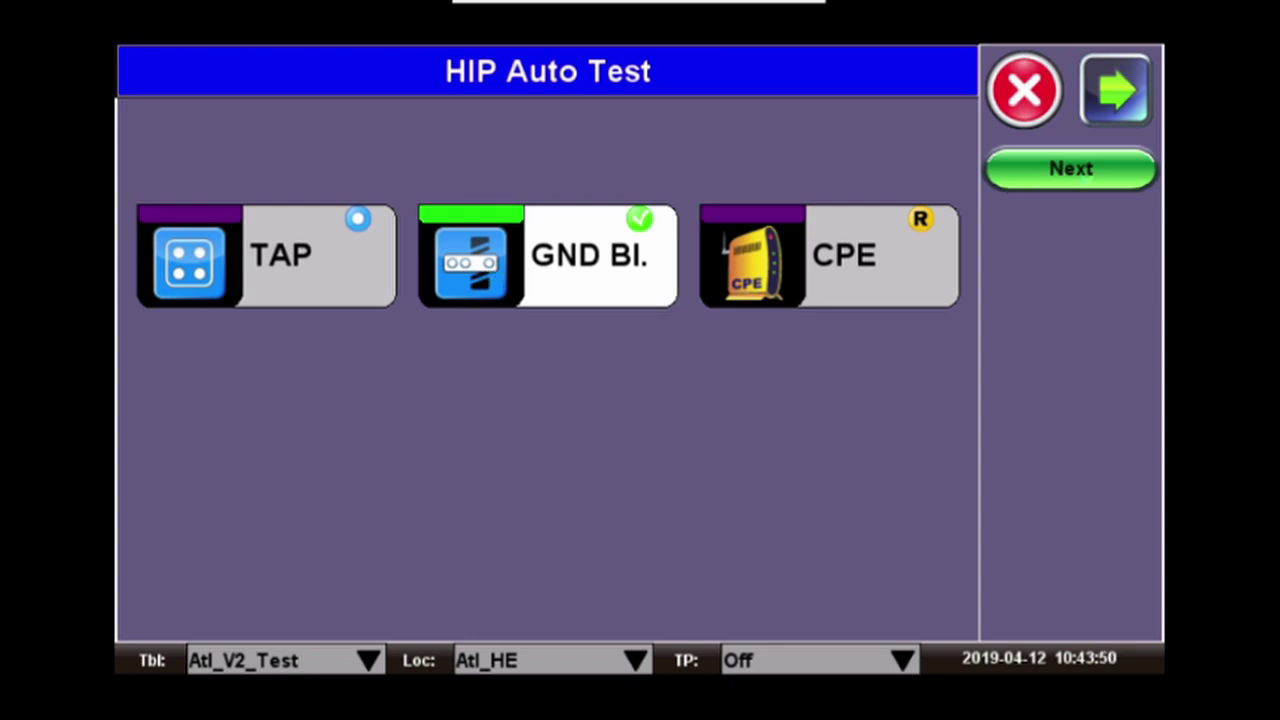
# Save the Ground Block results under the default file name, upload them to the server, and acknowledge completion
pyautogui.click(1087, 170)
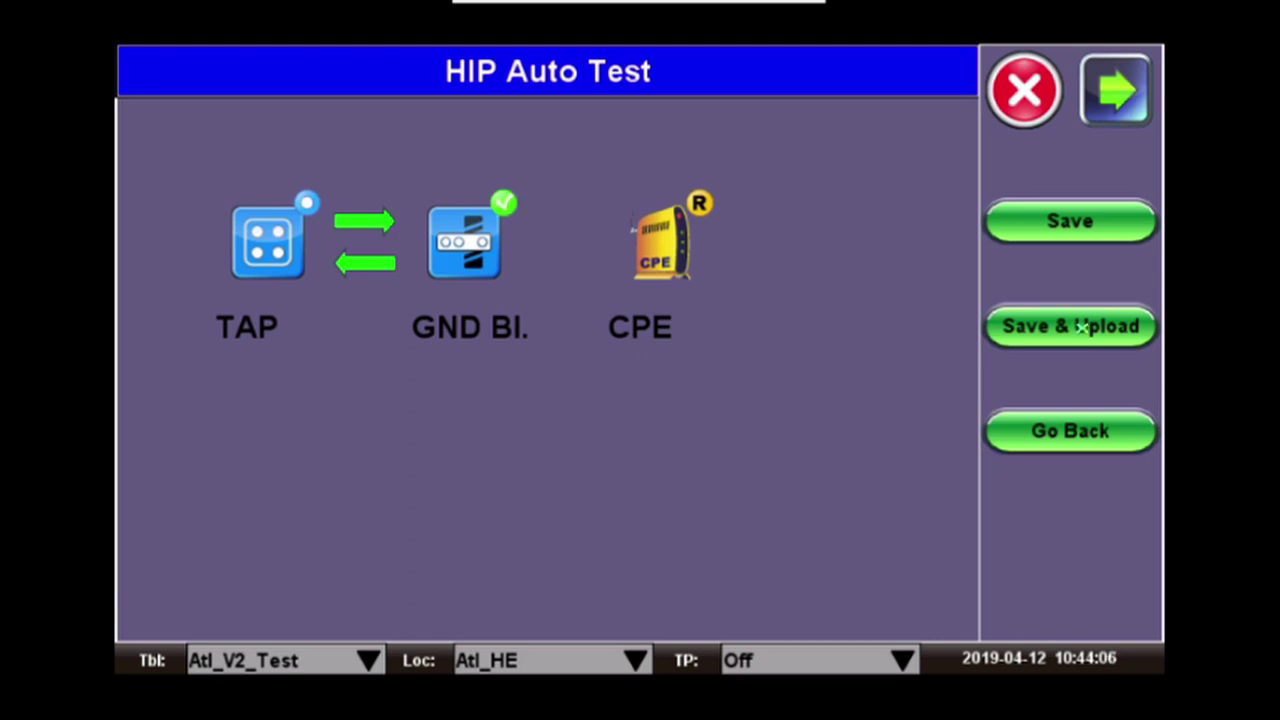
pyautogui.click(1078, 326)
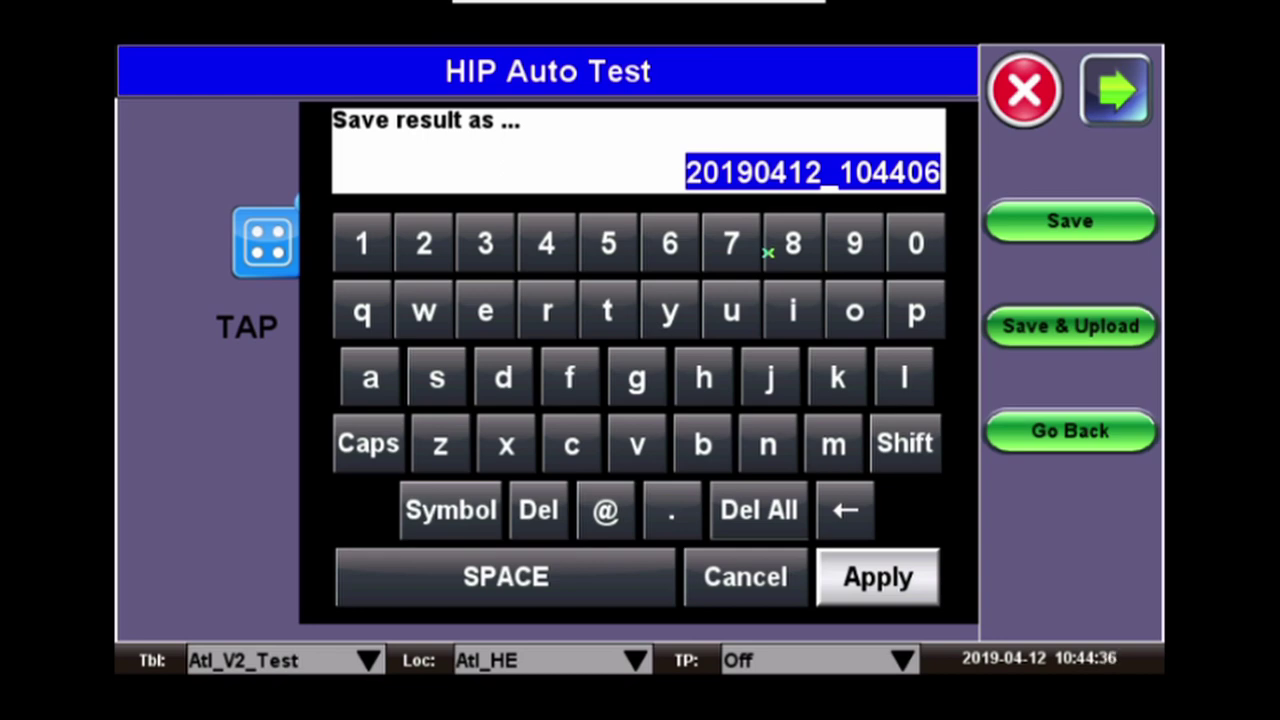
pyautogui.click(877, 580)
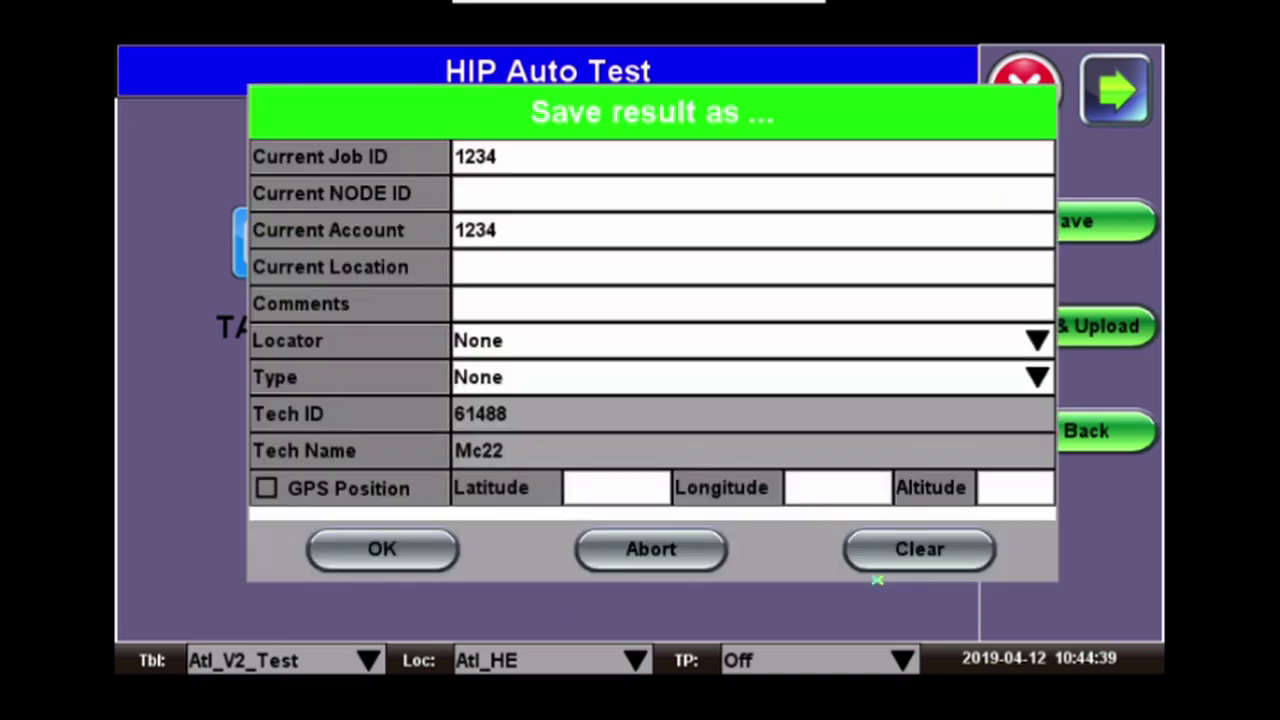
pyautogui.click(413, 547)
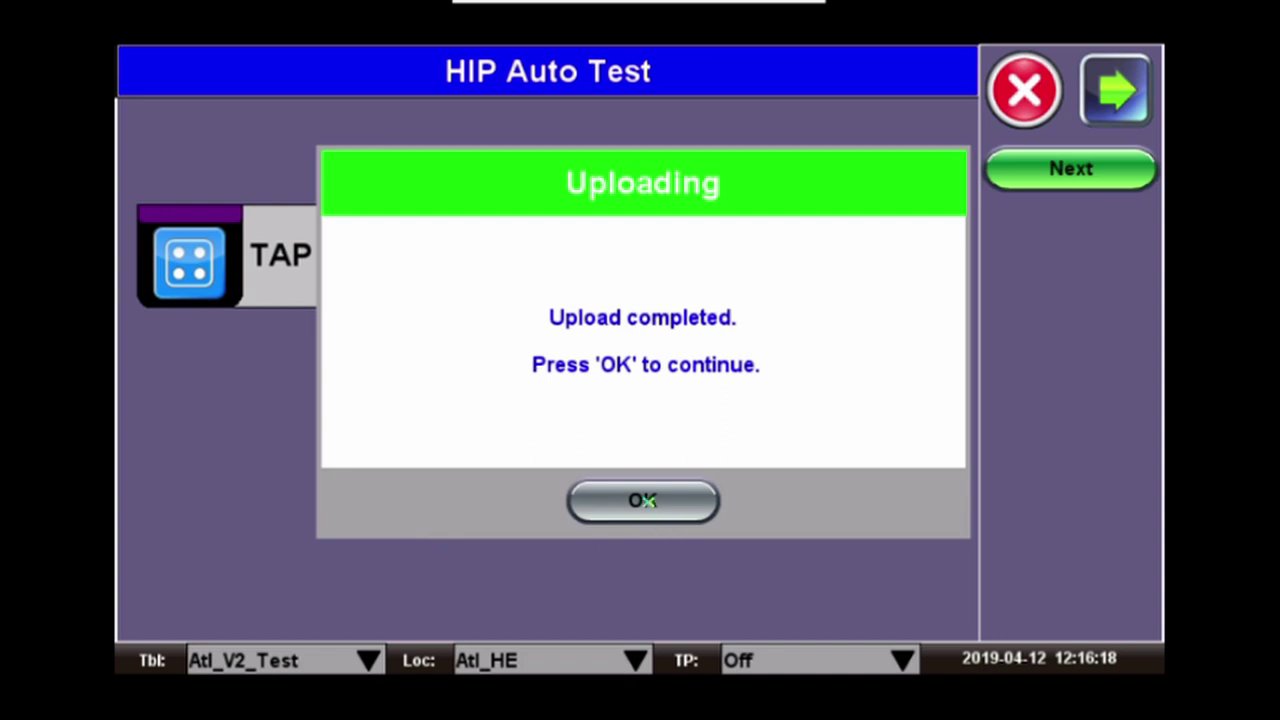
pyautogui.click(642, 501)
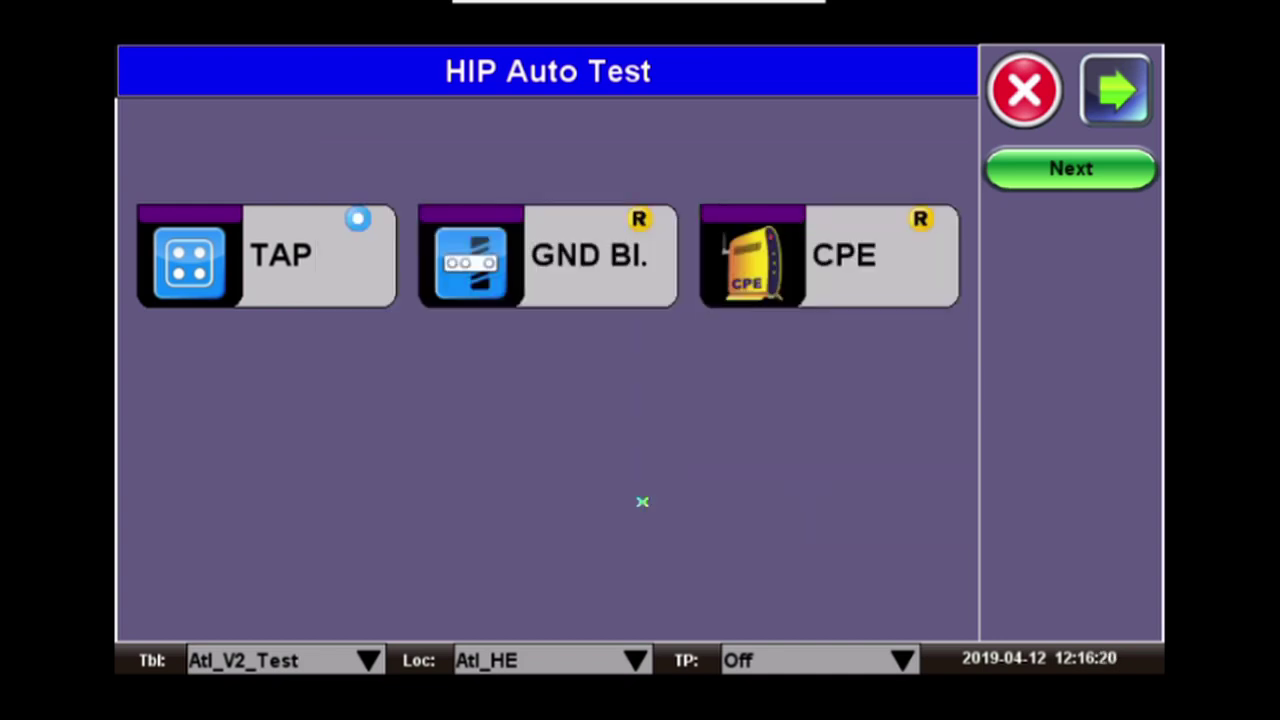